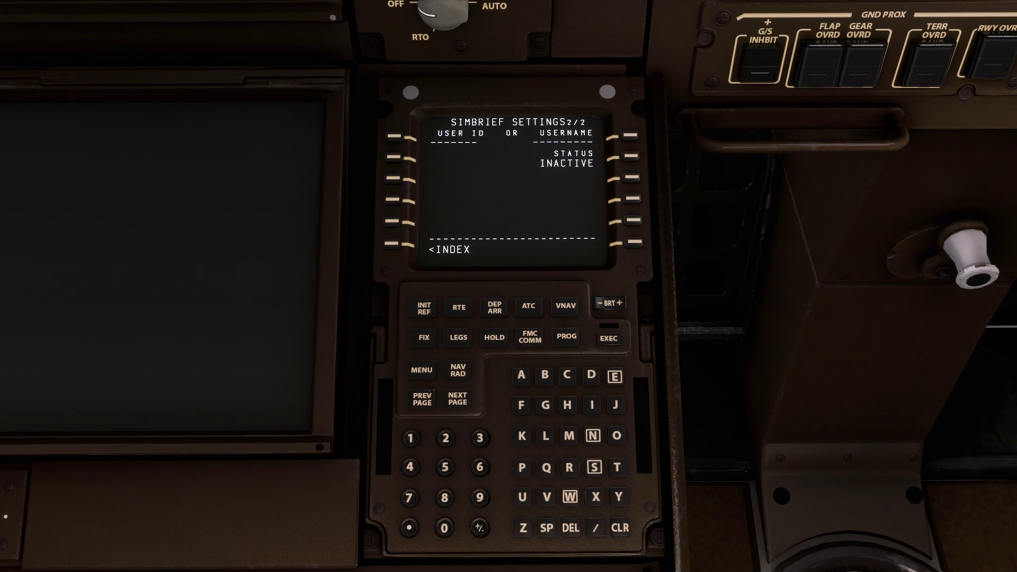
text(1)
text(7488)
text(2)
Submit the entered SimBrief user ID so the CDU shows the SimBrief status as ACTIVE.
click(393, 137)
Fill weight and balance from the SimBrief OFP: 361 passengers, 11087 kg cargo, 63542 kg fuel.
click(392, 243)
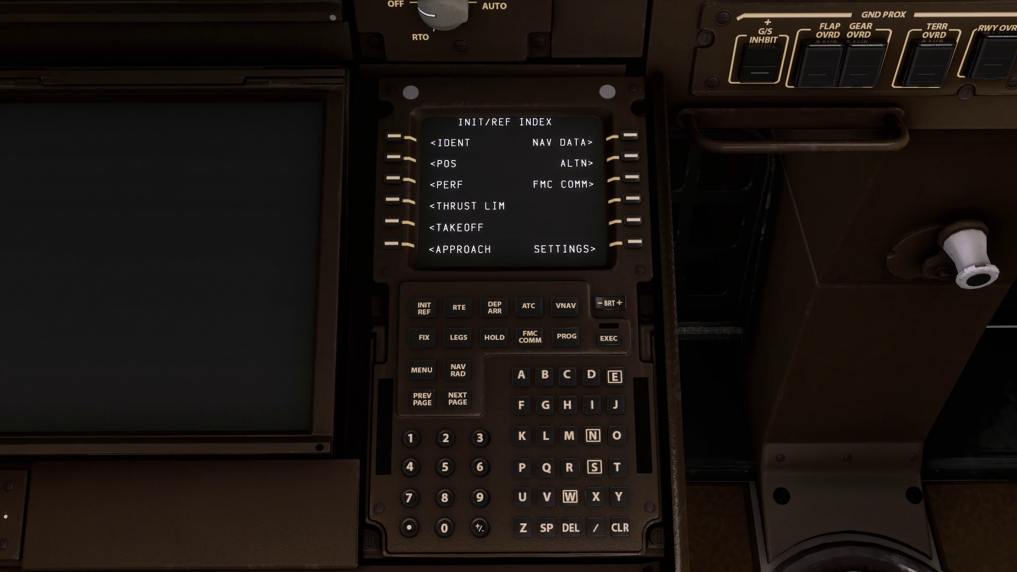
click(634, 242)
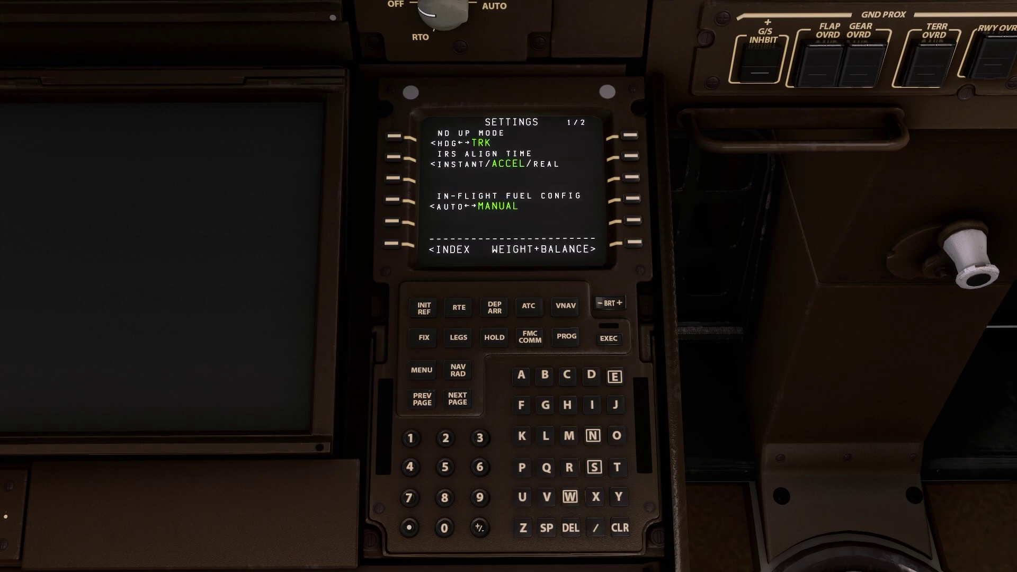
click(632, 243)
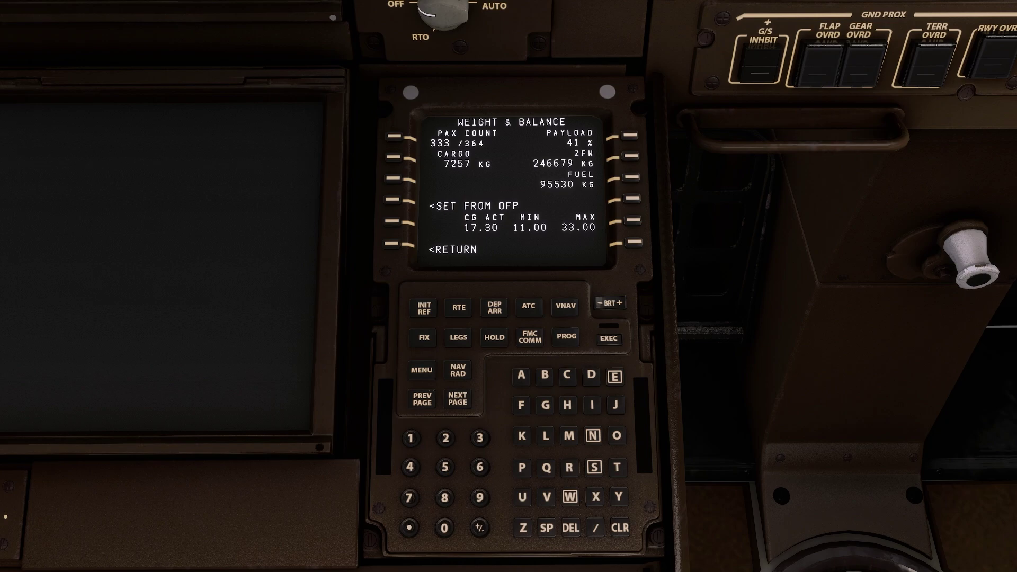
click(393, 200)
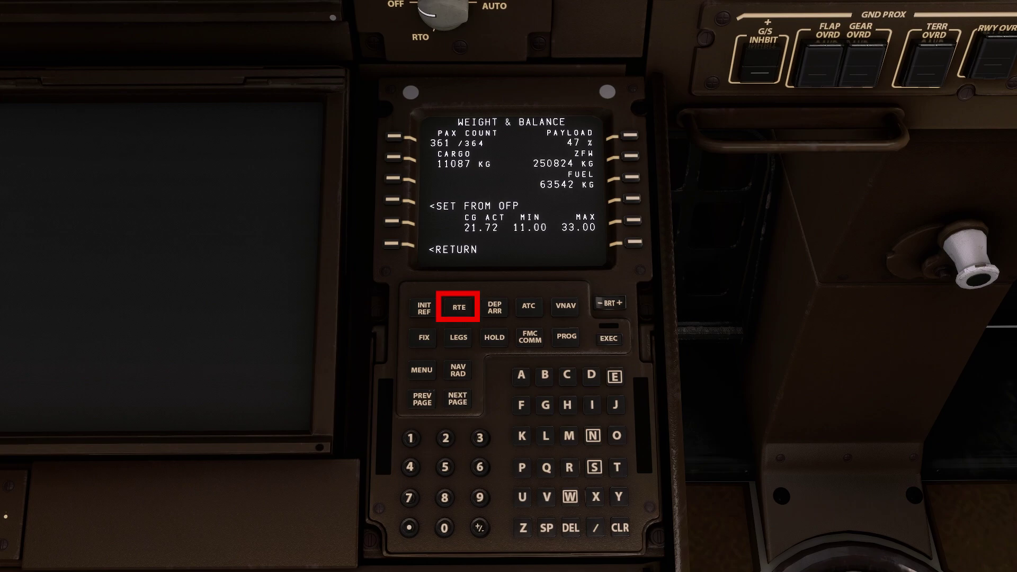
Uplink and load the SIA622 WSSS–RJBB route via TOMAN, MEVIN, KAZIK, YURIX and SEPIA.
click(458, 305)
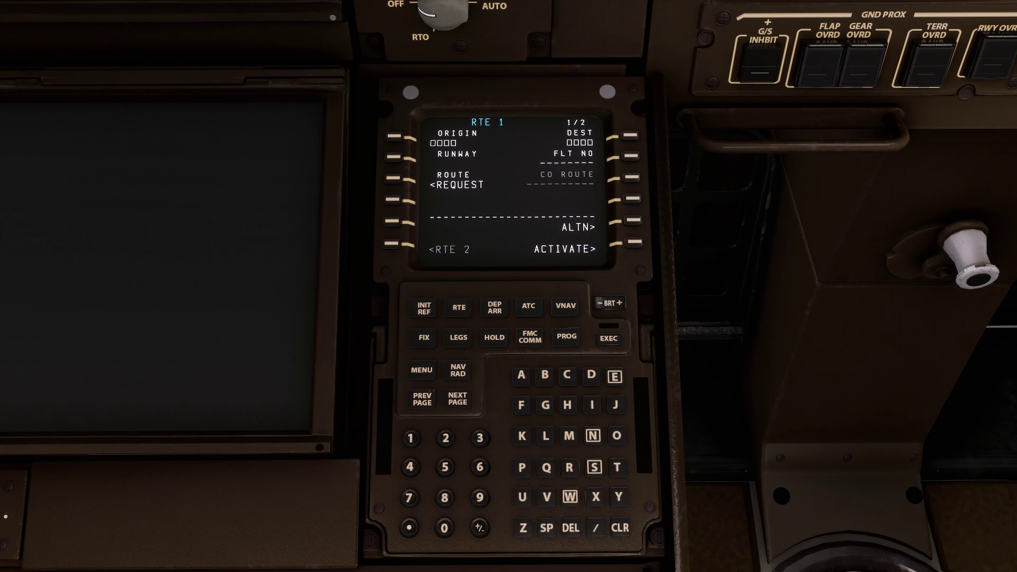
click(393, 178)
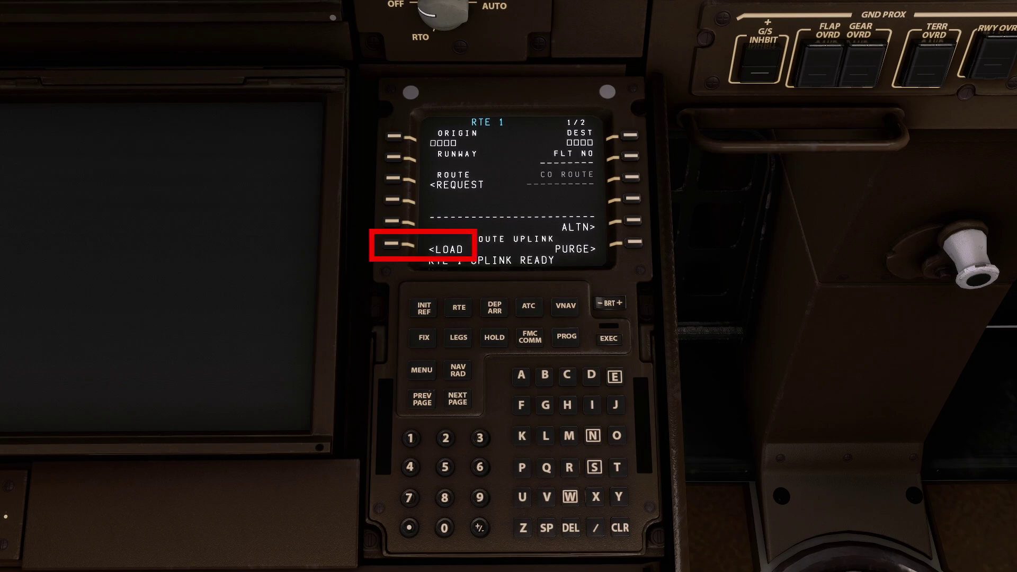
click(392, 244)
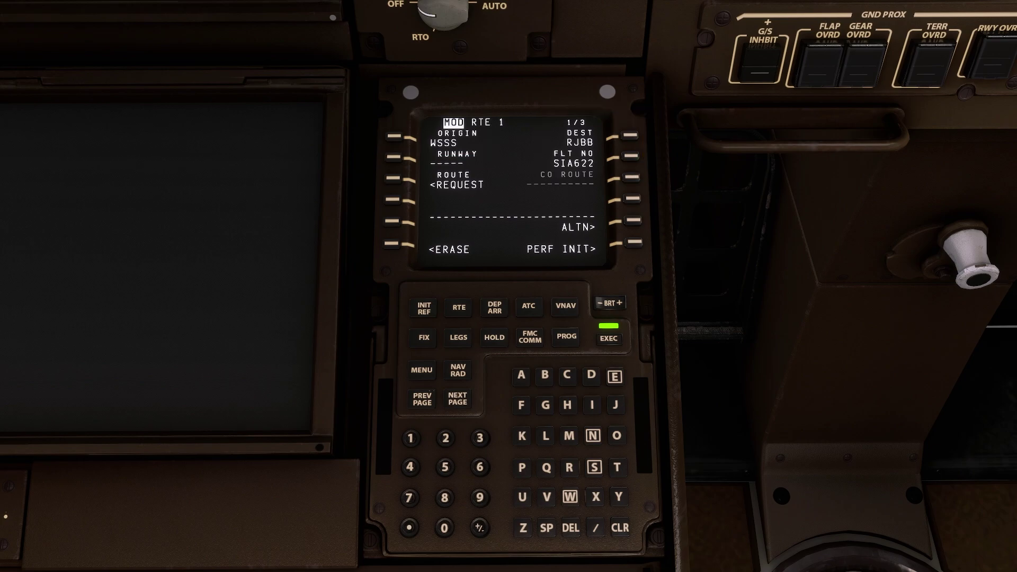
click(457, 398)
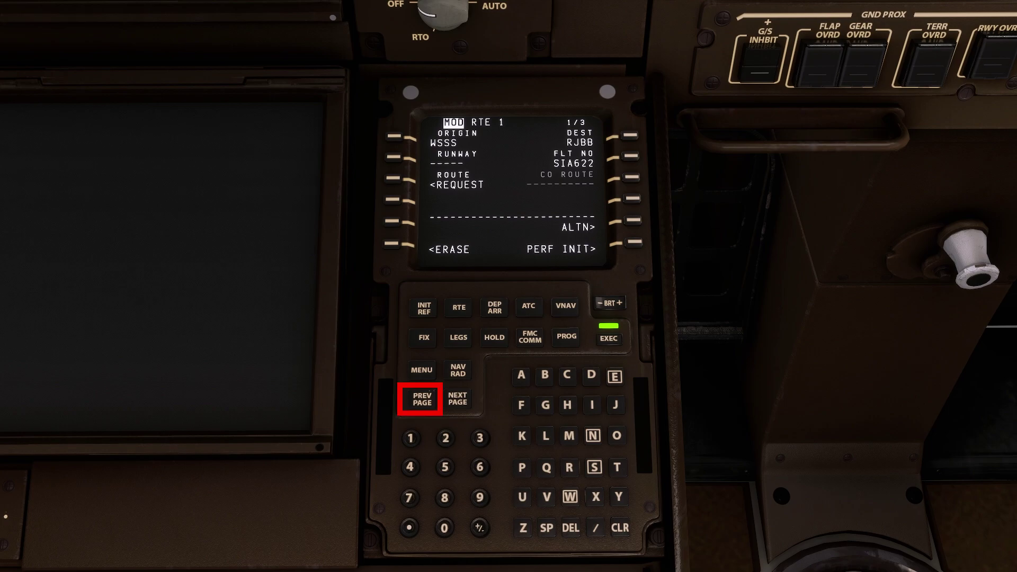
text(02)
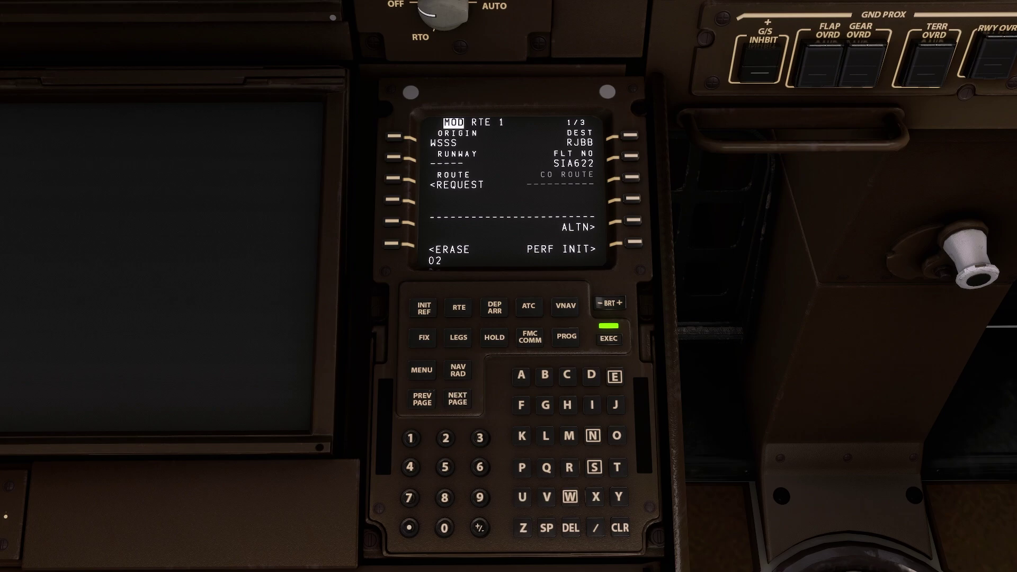
text(R)
Enter departure runway 02R and execute the WSSS–RJBB route as active route 1.
click(392, 157)
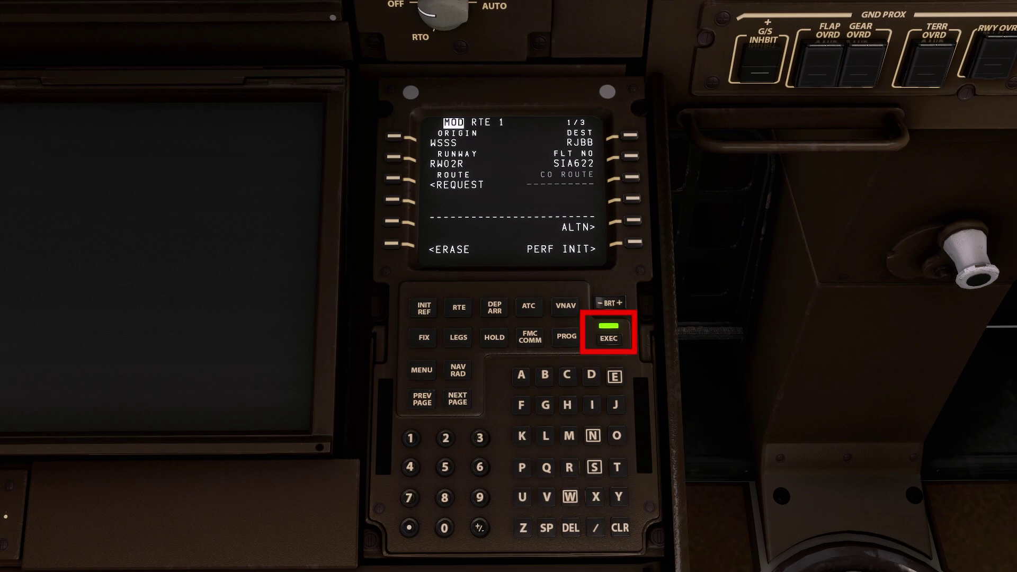
click(608, 332)
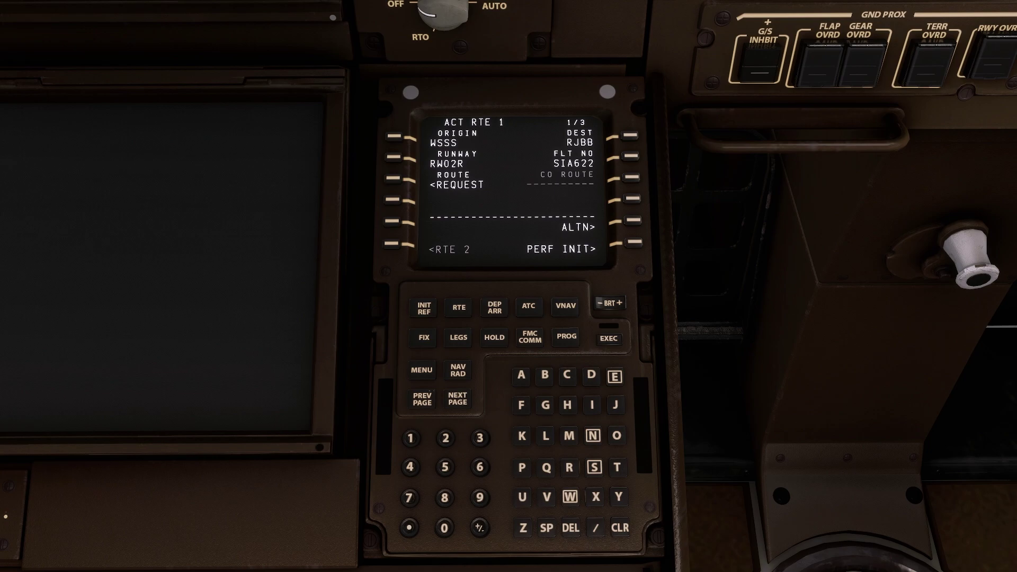
Request and load SimBrief winds into the route data for all leg waypoints.
click(459, 336)
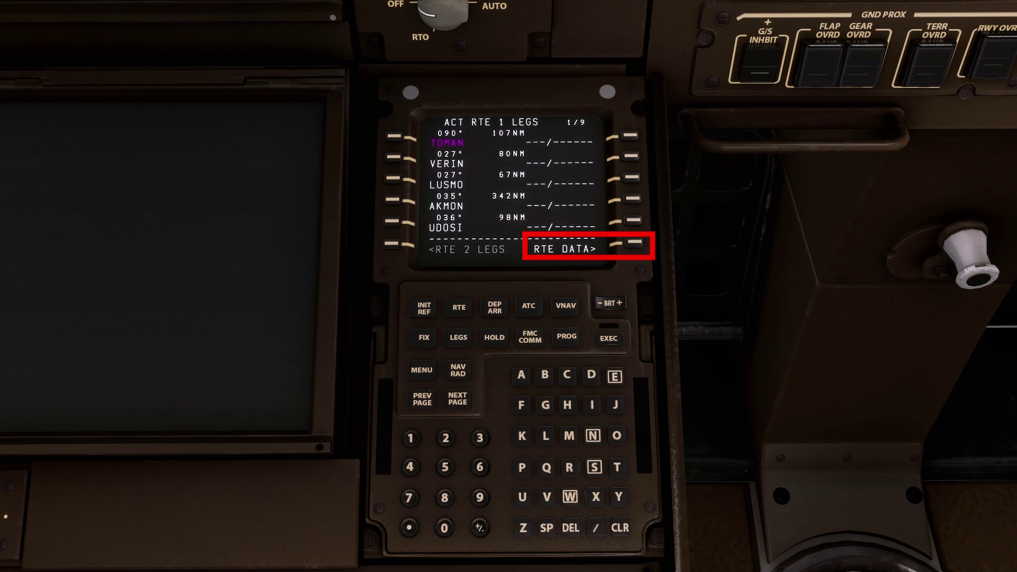
click(634, 242)
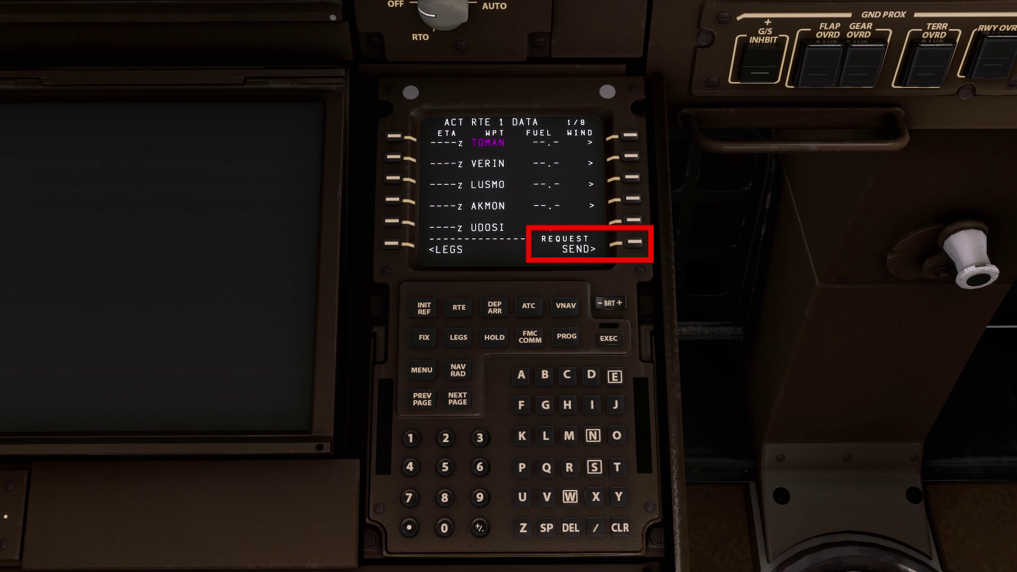
click(633, 242)
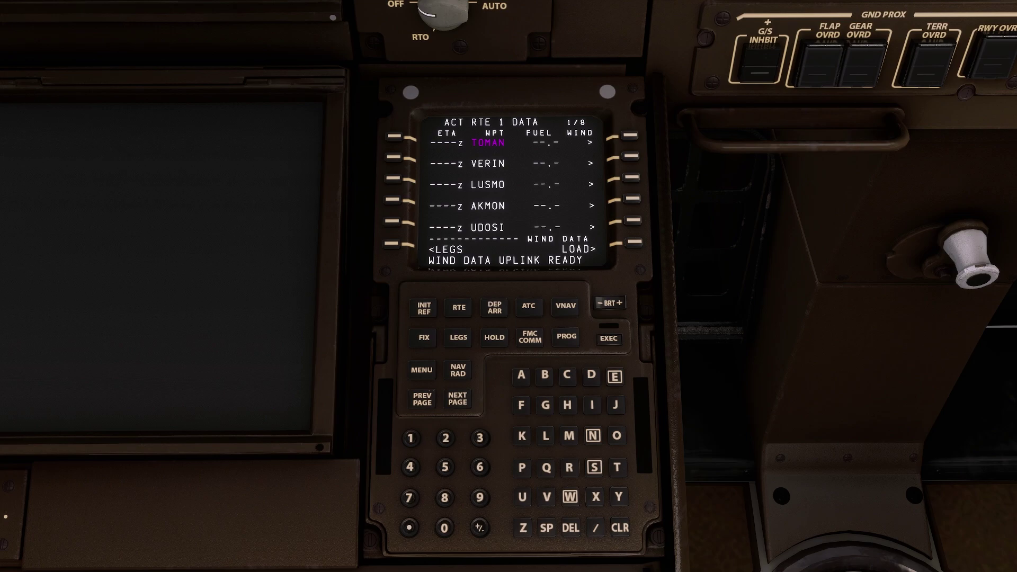
click(633, 242)
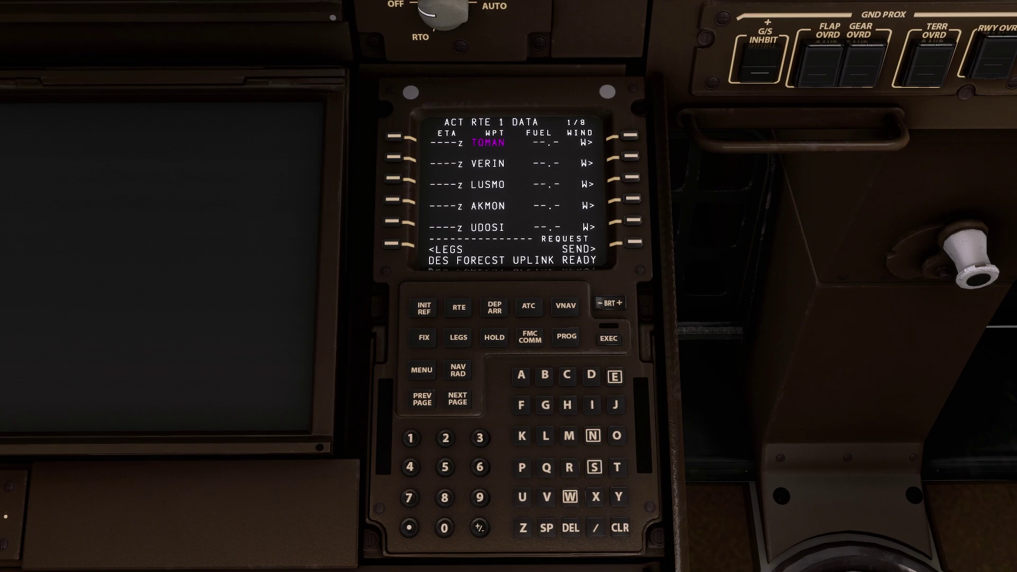
Load descent forecast winds, from FL390 at 284°/32kt down to 9000 ft at 230°/25kt.
click(565, 305)
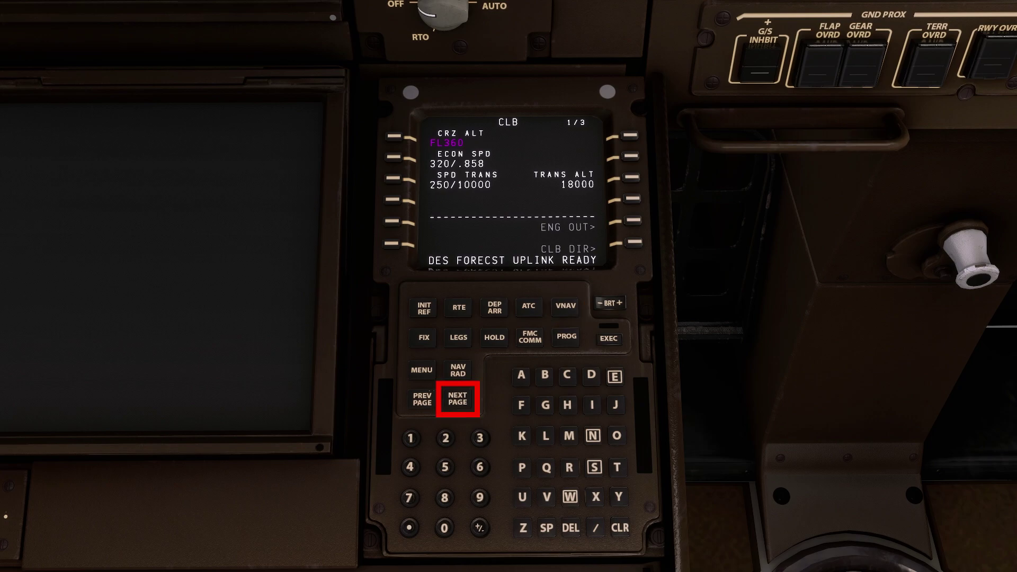
click(459, 398)
click(458, 398)
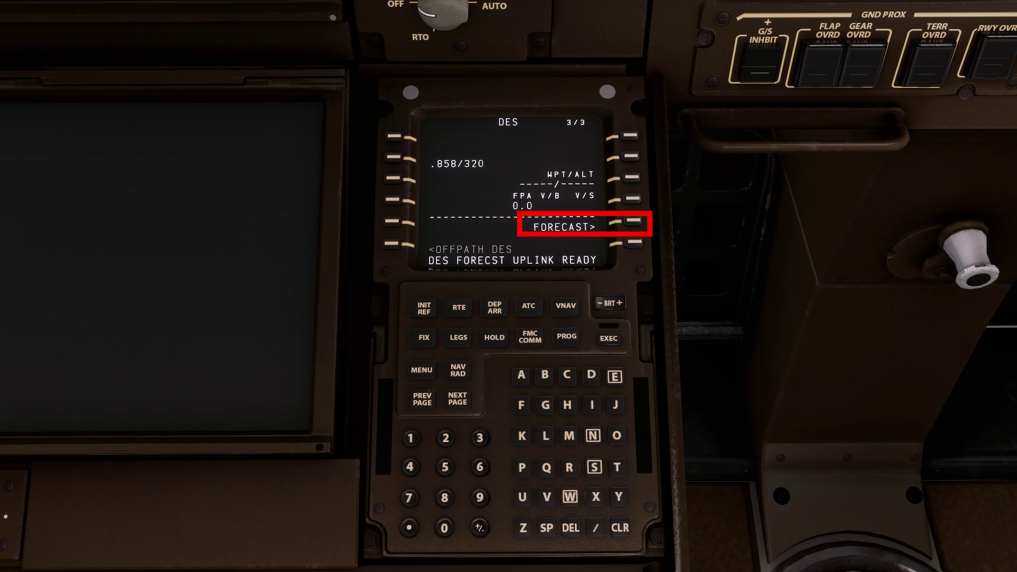
click(632, 220)
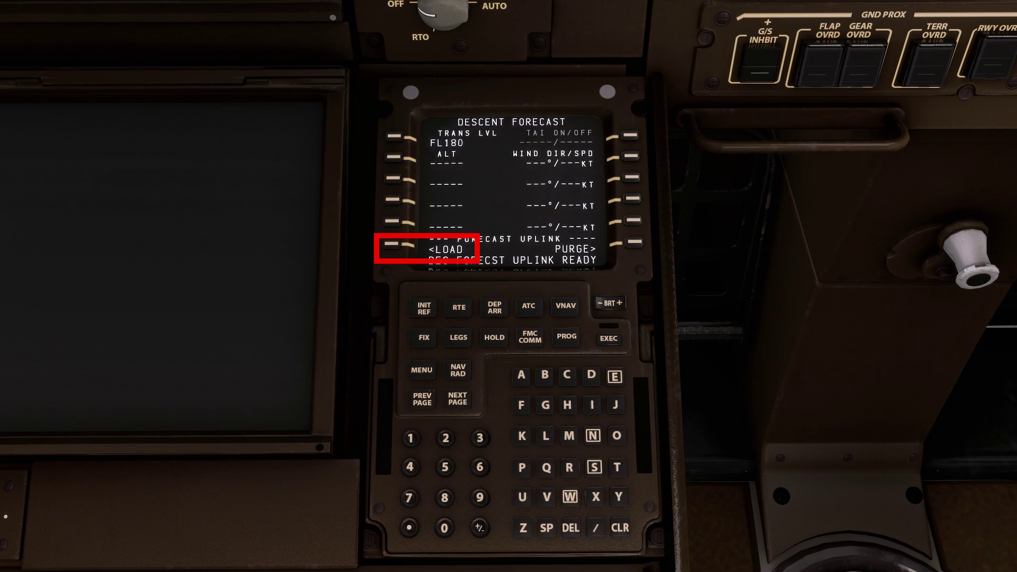
click(392, 244)
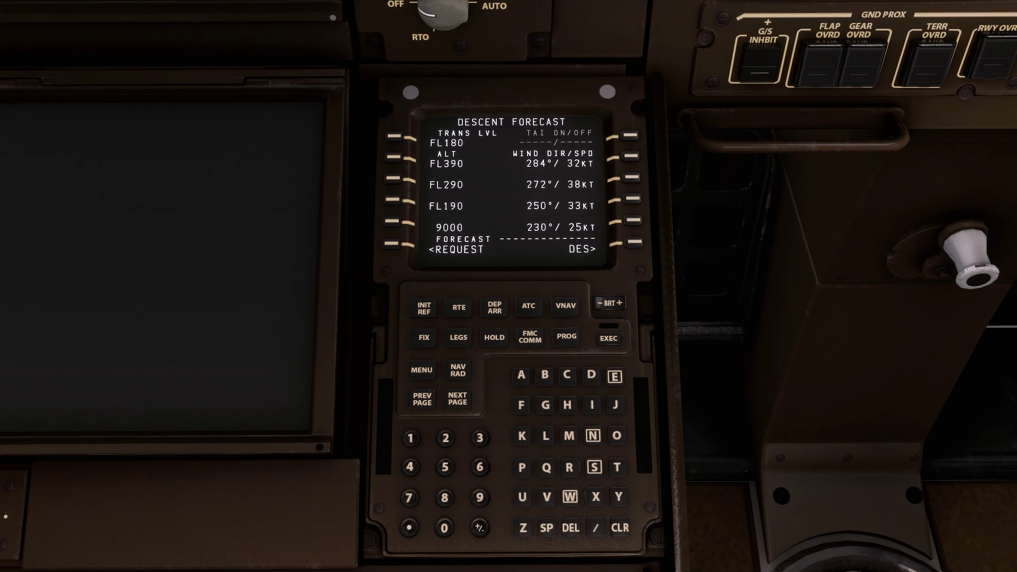